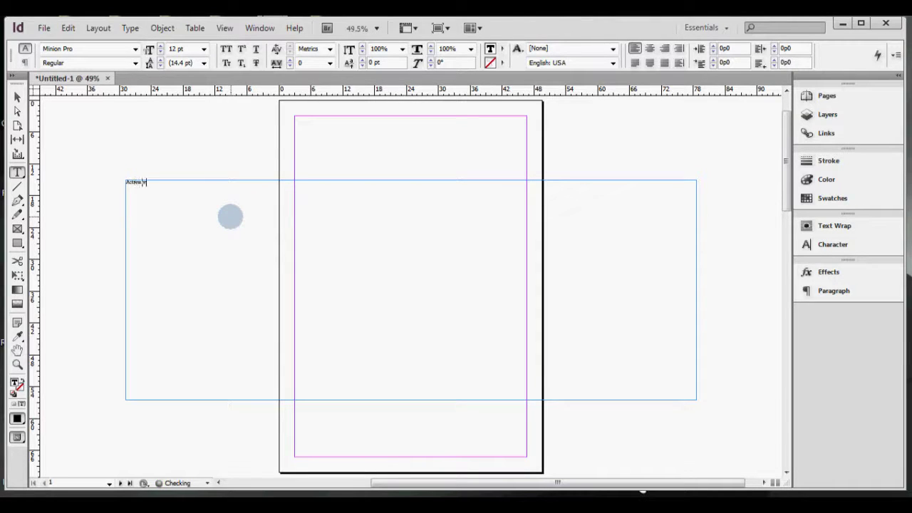
Complete the wording "Actress wallpaper" in the wide text frame and select the frame as an object
type("aper")
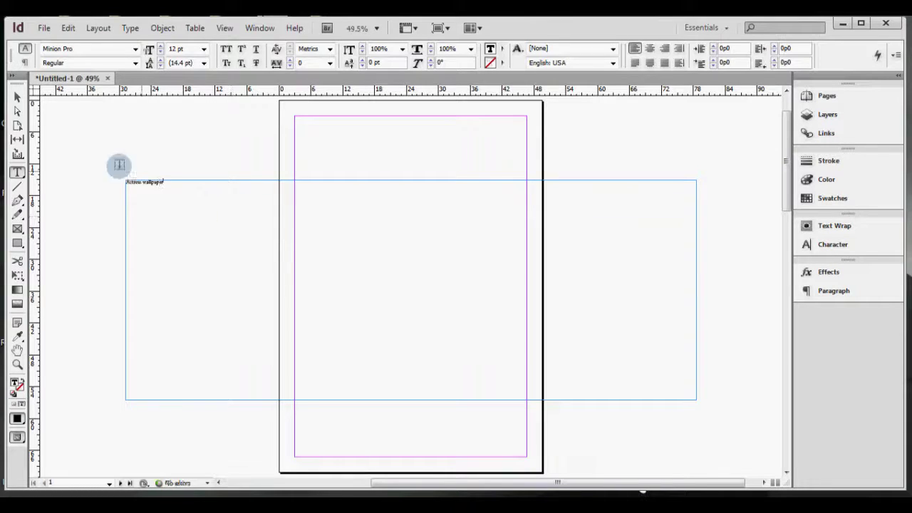
left_click(17, 97)
left_click(346, 195)
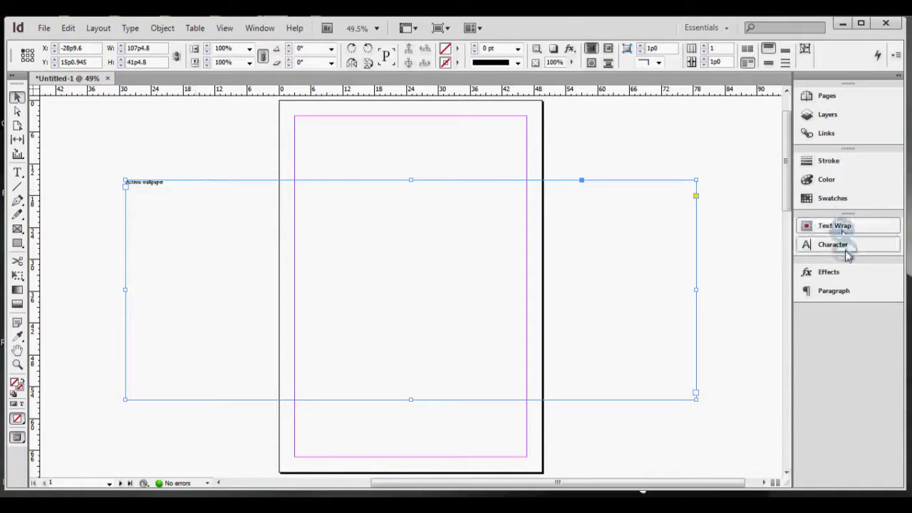
Show the character settings and set the font size of the selected frame's text to 72 pt
left_click(848, 291)
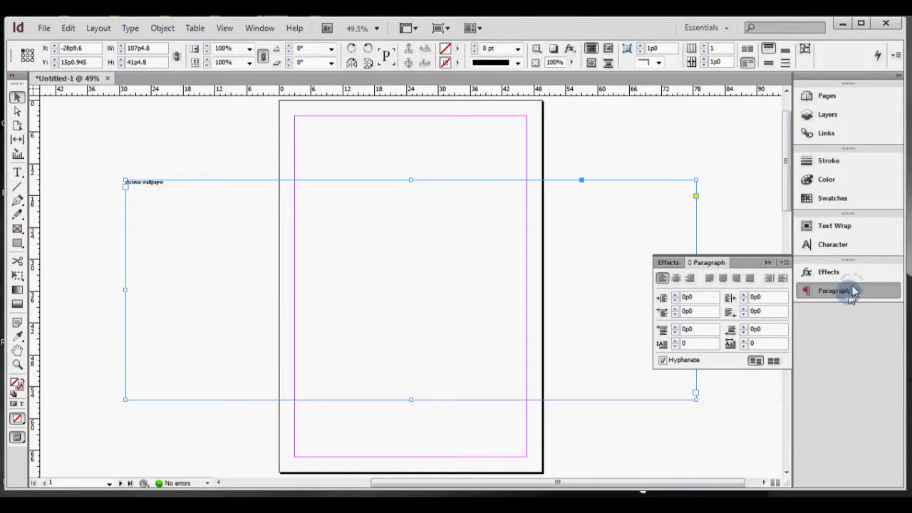
left_click(835, 248)
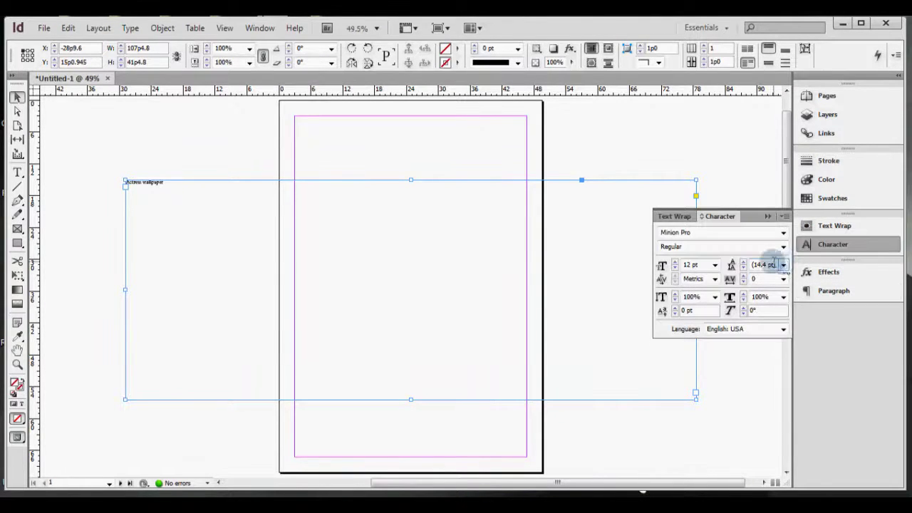
left_click(714, 264)
left_click(690, 406)
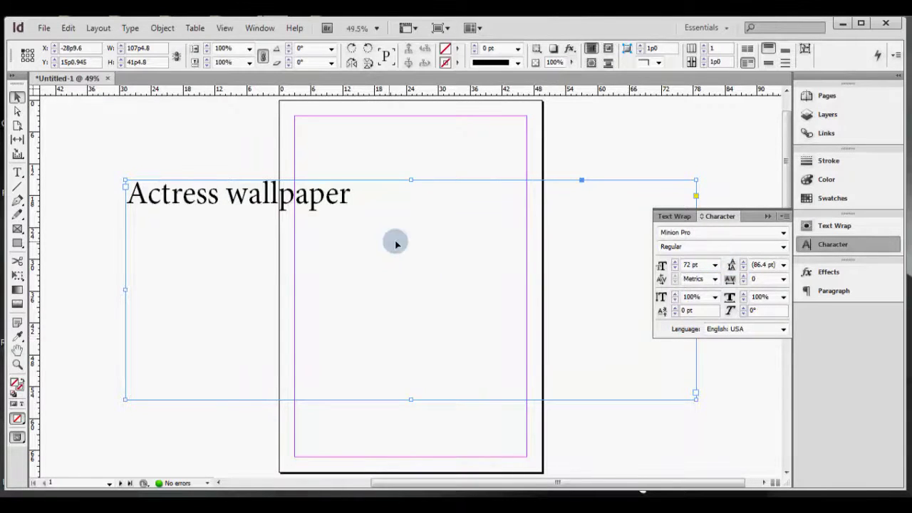
Try a 200 pt font size on the frame's text, and reduce it to 150 pt
left_click(691, 265)
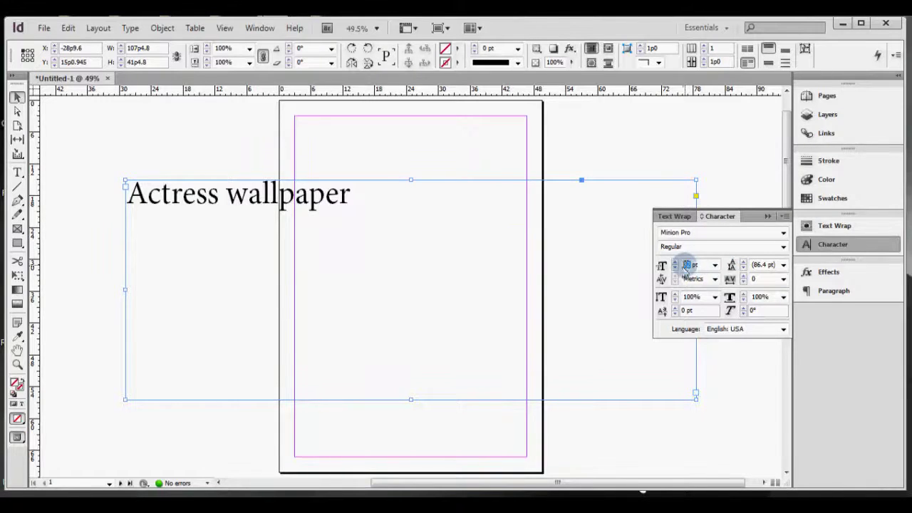
type("200")
left_click(704, 249)
left_click(694, 265)
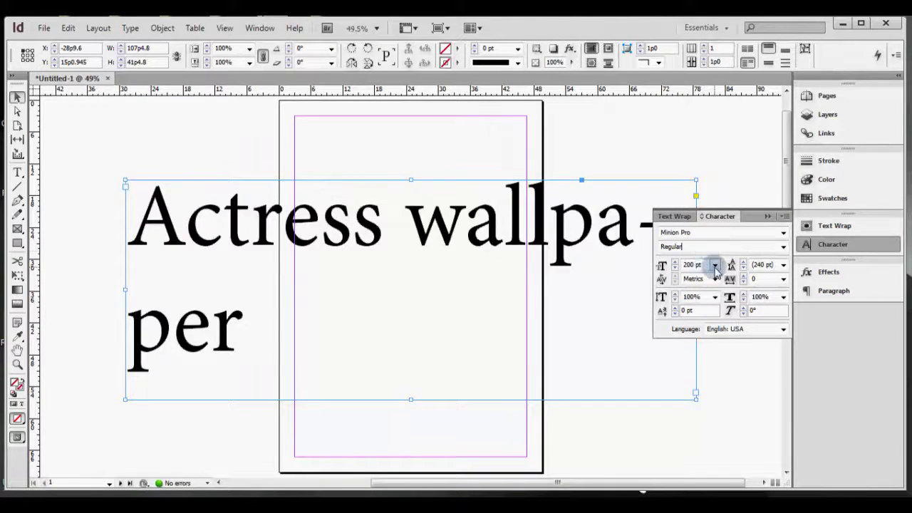
type("150")
left_click(721, 246)
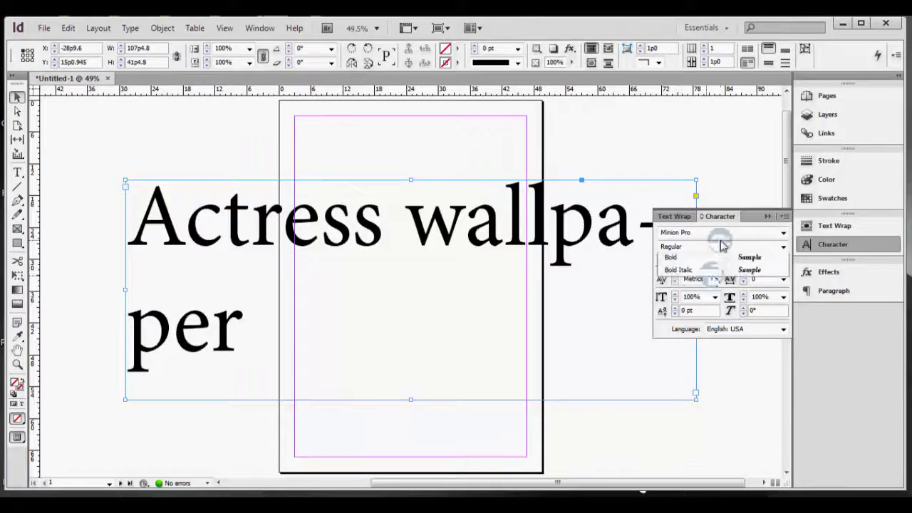
left_click(721, 246)
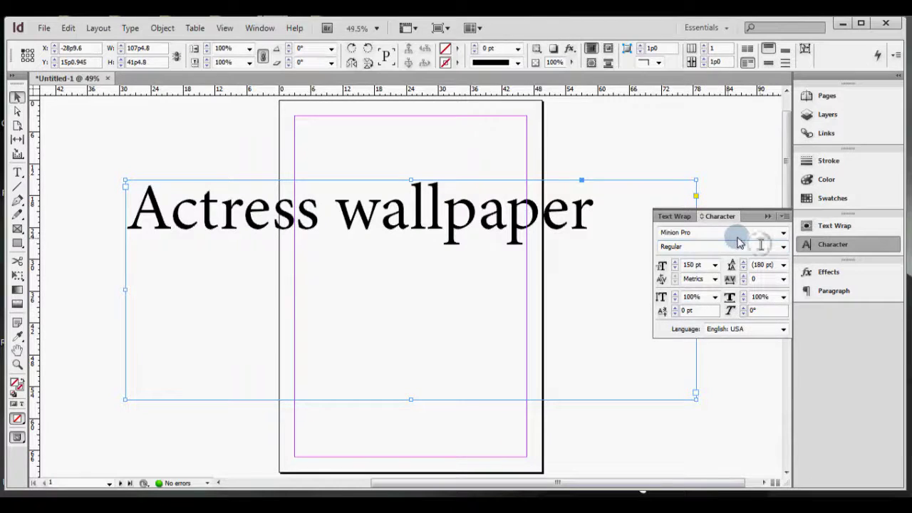
Change the font of the "Actress wallpaper" text to Passion One in the Bold style
left_click(783, 234)
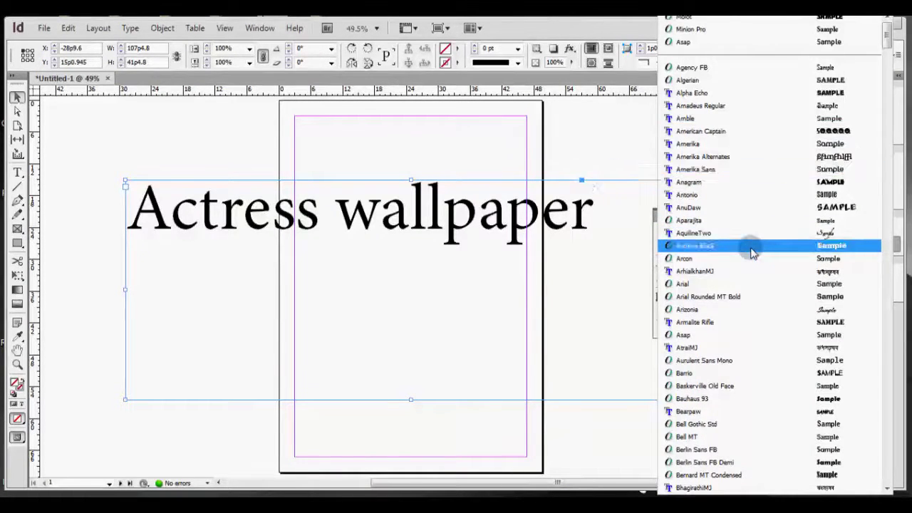
left_click(586, 181)
left_click(688, 233)
type("Passion One")
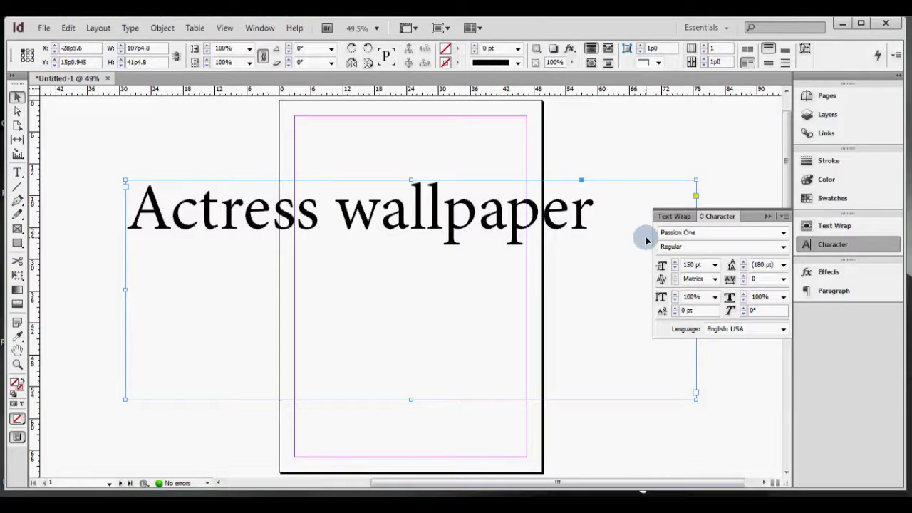
key("Return")
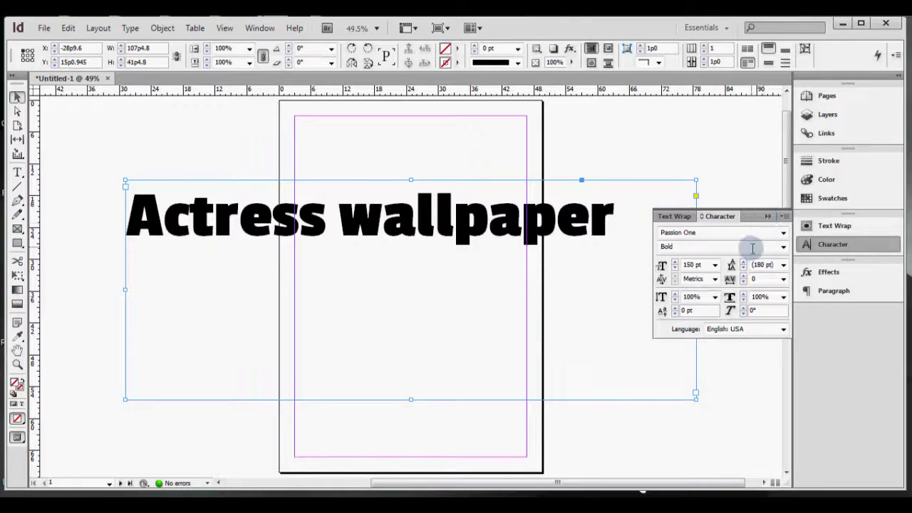
Try a 250 pt font size on the Passion One text, and reduce it to 220 pt
left_click(715, 265)
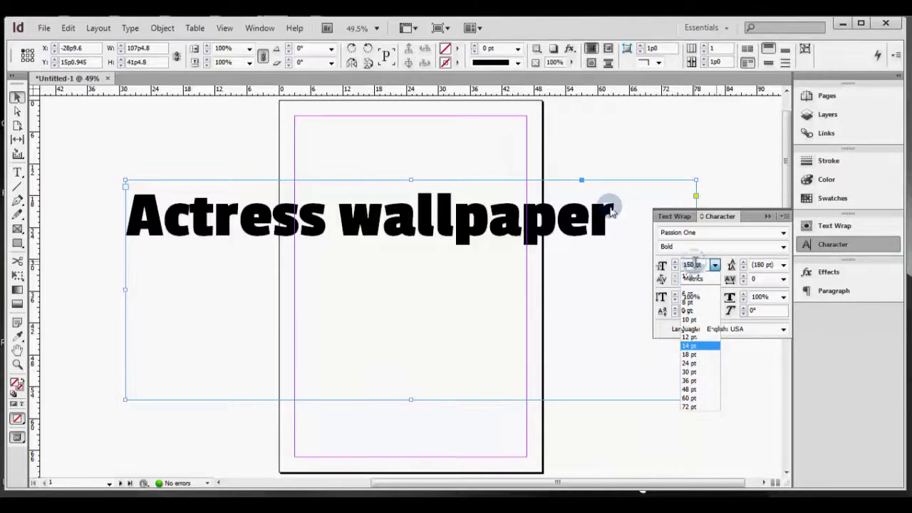
left_click(695, 265)
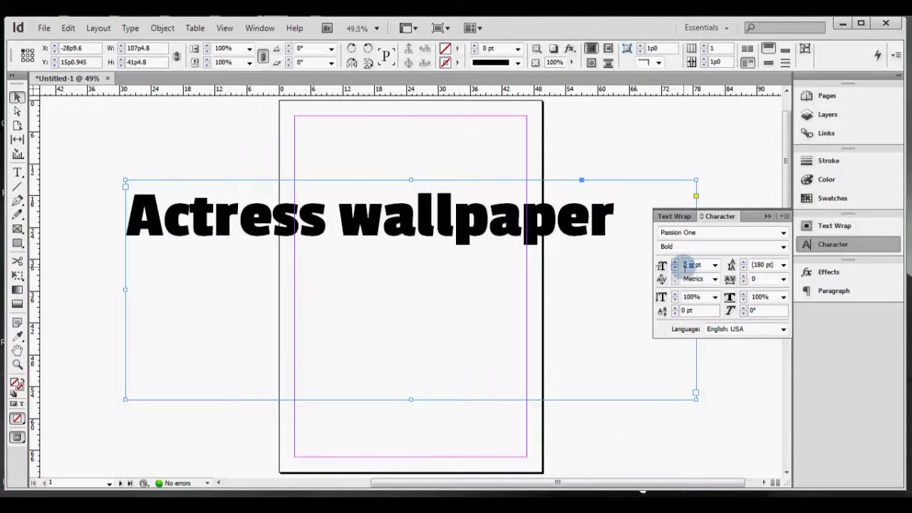
type("250")
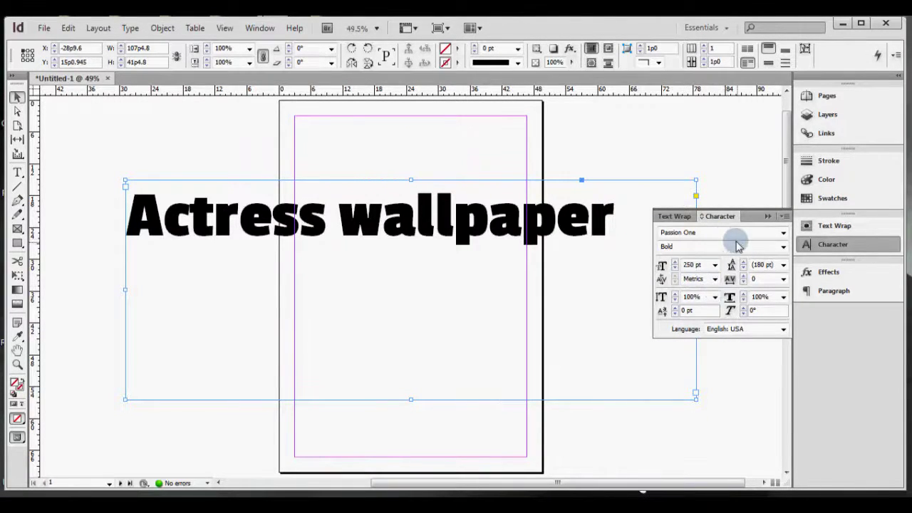
left_click(717, 233)
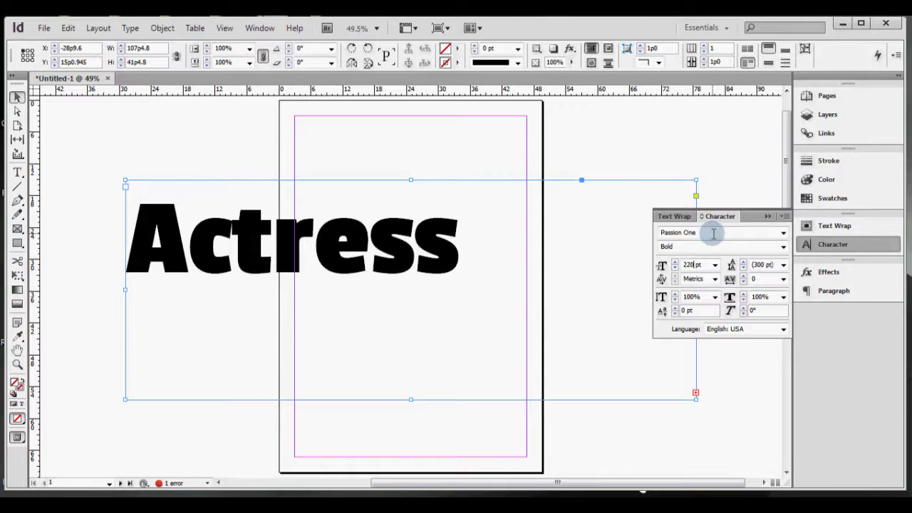
key("Return")
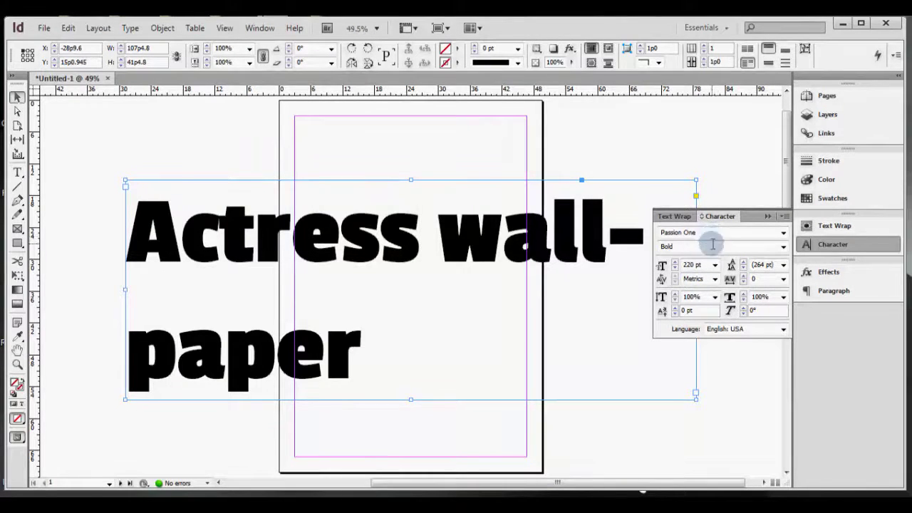
Adjust the font size point by point to 243 pt so each word has its own line, and collapse the character settings
left_click(674, 262)
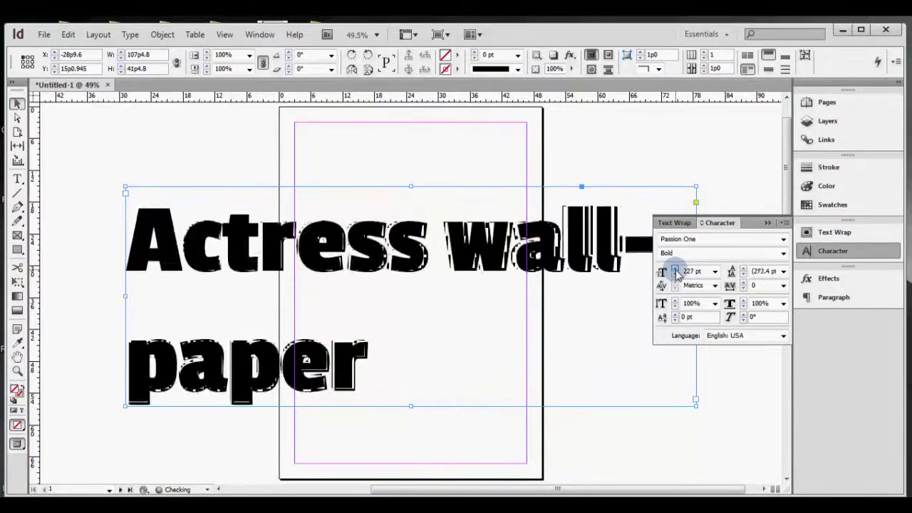
left_click(676, 269)
left_click(676, 269)
left_click(675, 269)
left_click(676, 268)
left_click(676, 268)
left_click(676, 269)
left_click(675, 269)
left_click(675, 271)
left_click(675, 271)
left_click(676, 271)
left_click(676, 272)
left_click(675, 271)
left_click(675, 272)
left_click(676, 271)
left_click(675, 271)
left_click(675, 271)
left_click(675, 272)
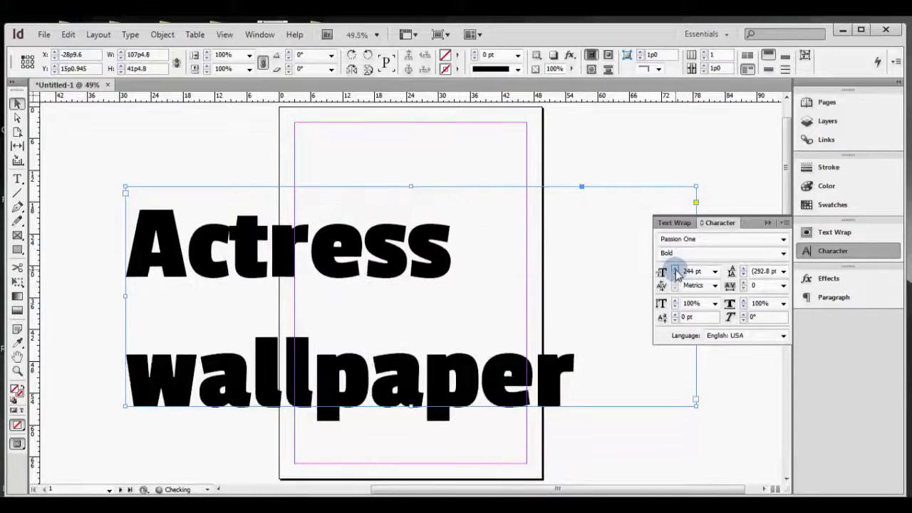
left_click(676, 277)
left_click(675, 276)
left_click(675, 276)
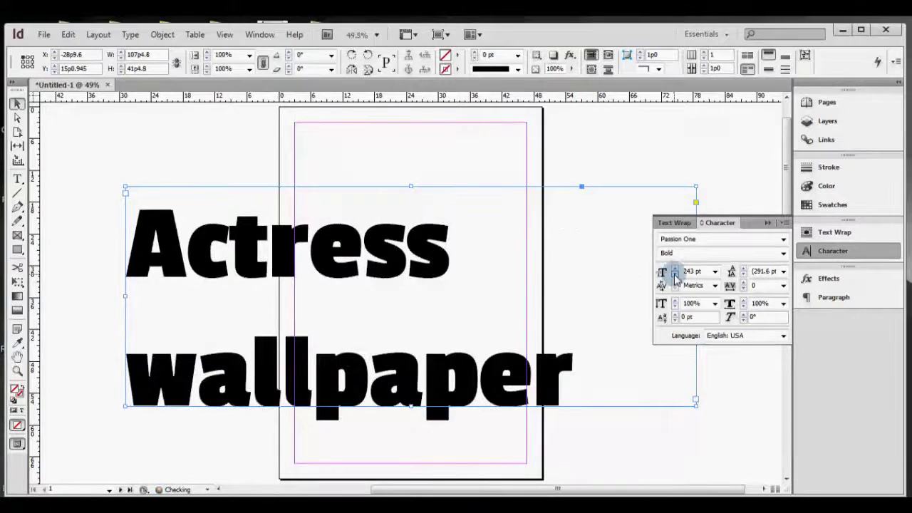
left_click(675, 271)
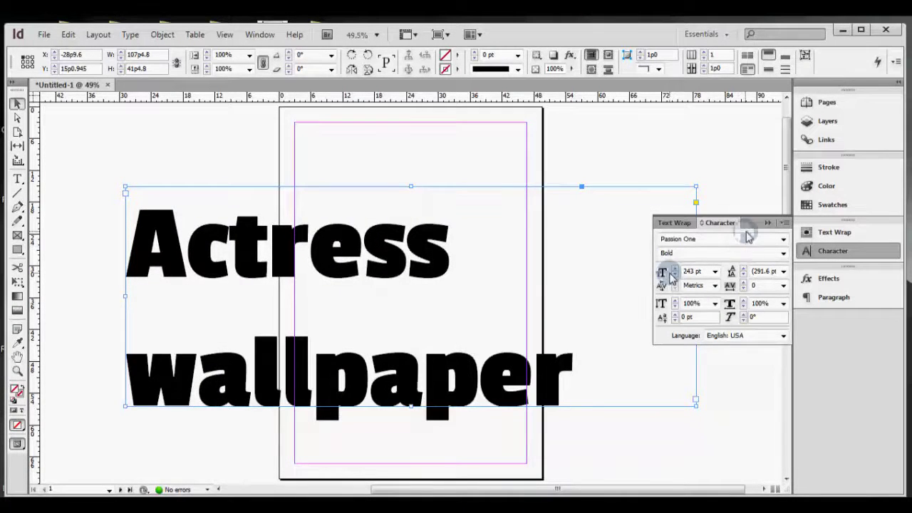
left_click(767, 223)
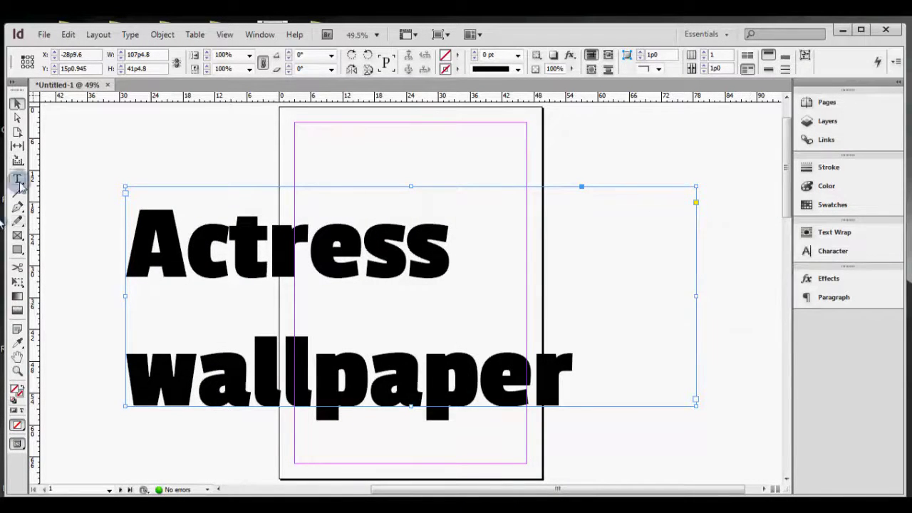
Insert leading spaces before "Actress" to centre the word roughly above "wallpaper"
left_click(17, 179)
left_click(128, 245)
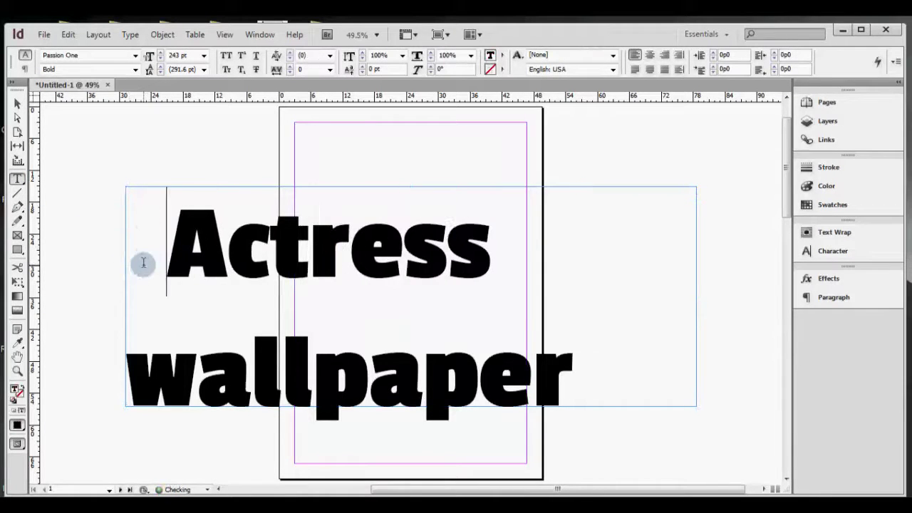
key("BackSpace")
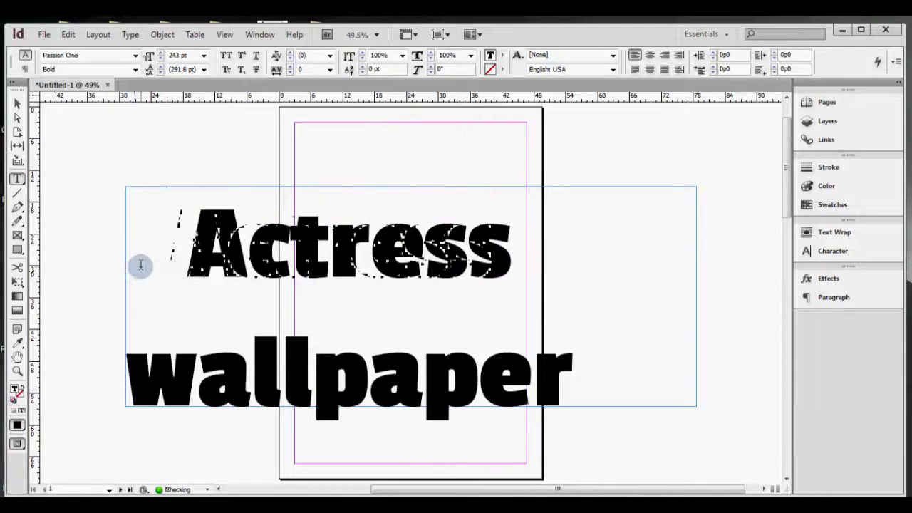
key("BackSpace")
Move the text frame slightly up and to the right, to about X -25p10, Y 11p3, and maximize the application window
left_click(17, 104)
mouse_move(360, 258)
left_mouse_down()
mouse_move(417, 240)
mouse_move(360, 266)
left_mouse_up()
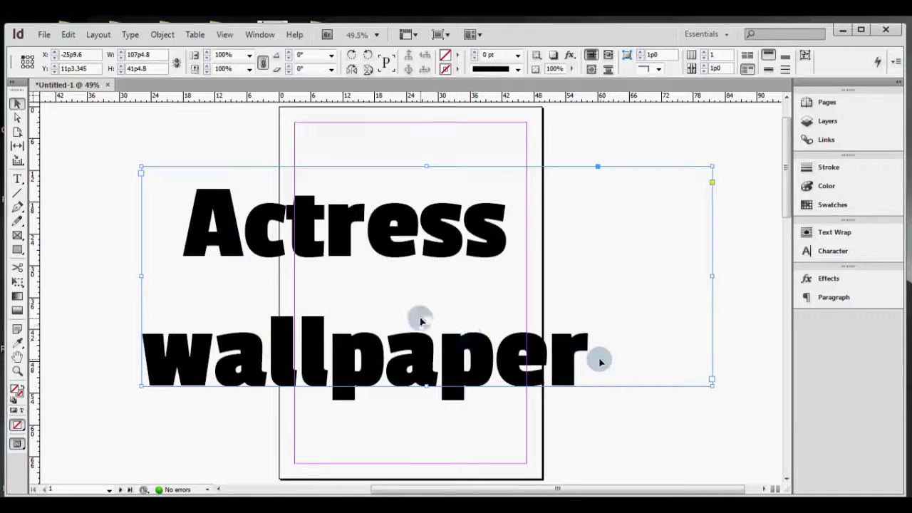
left_click(862, 31)
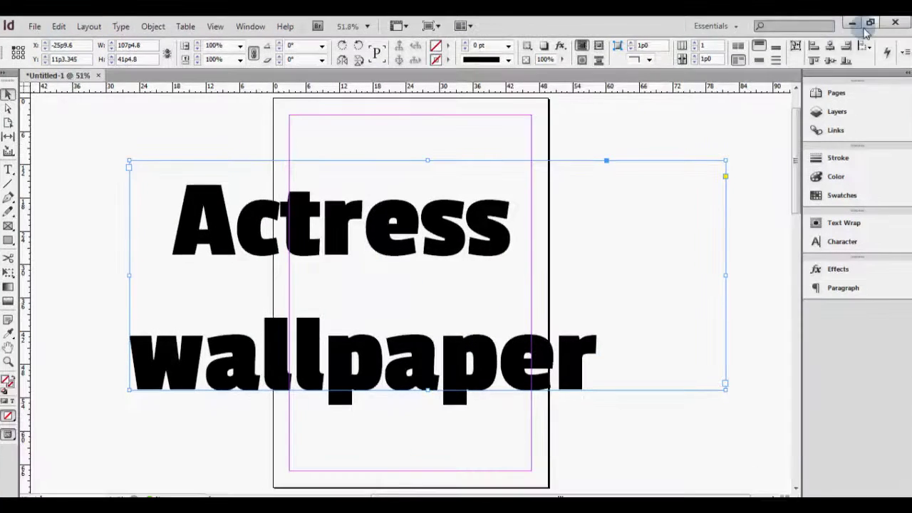
Convert the "Actress wallpaper" text frame to outlines
left_click(120, 27)
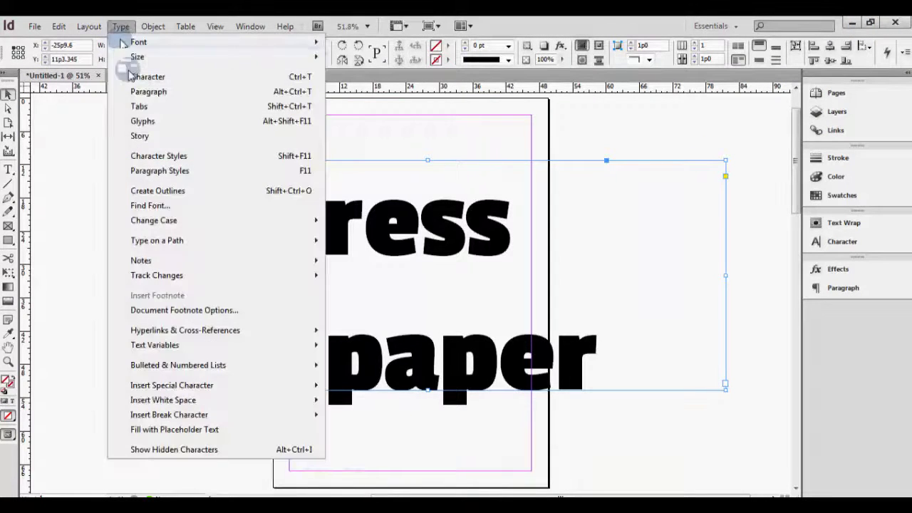
left_click(178, 191)
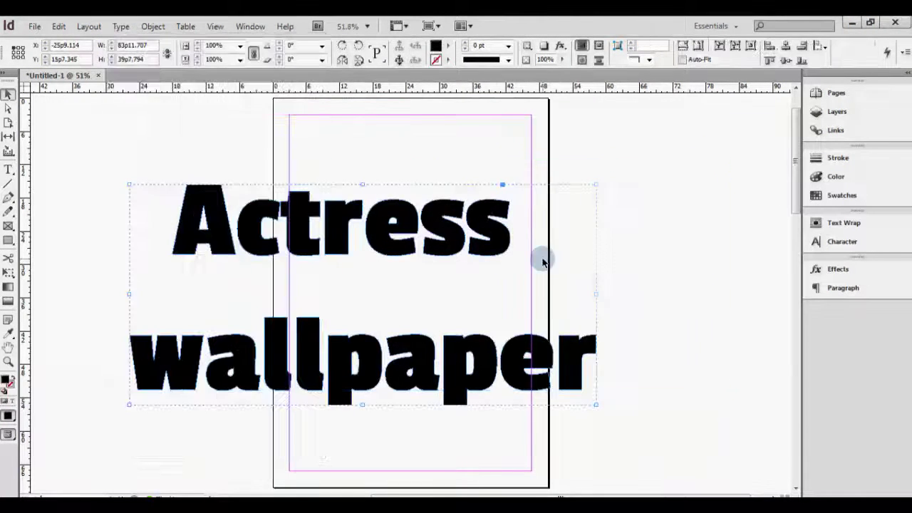
left_click(657, 271)
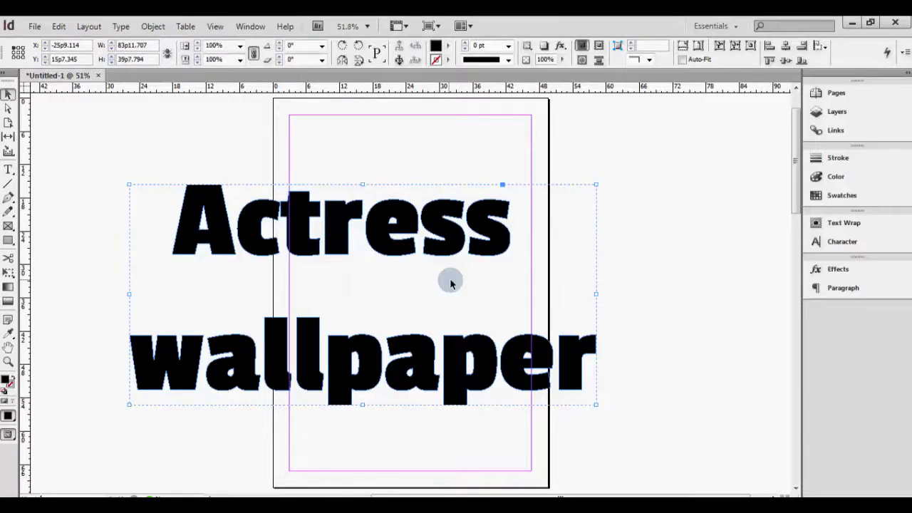
left_click(451, 263)
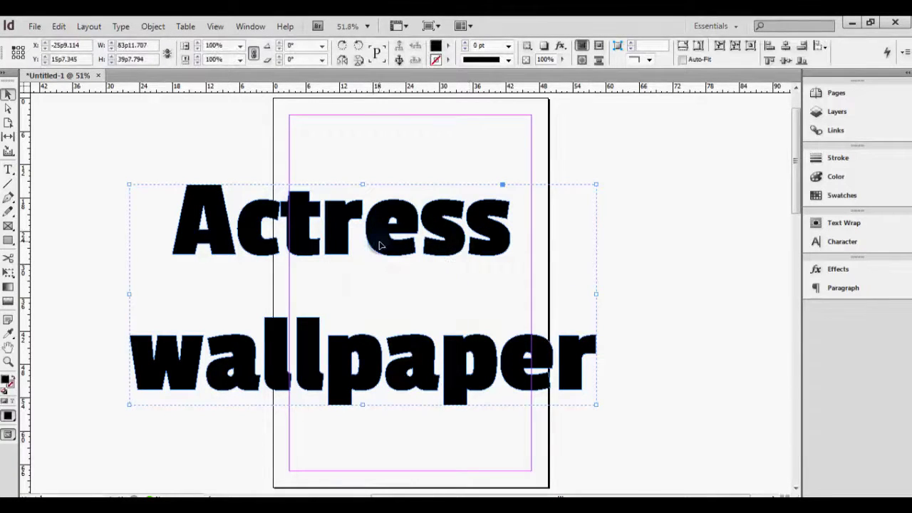
Select the outlines of both words inside the group and make them one compound path
double_click(387, 249)
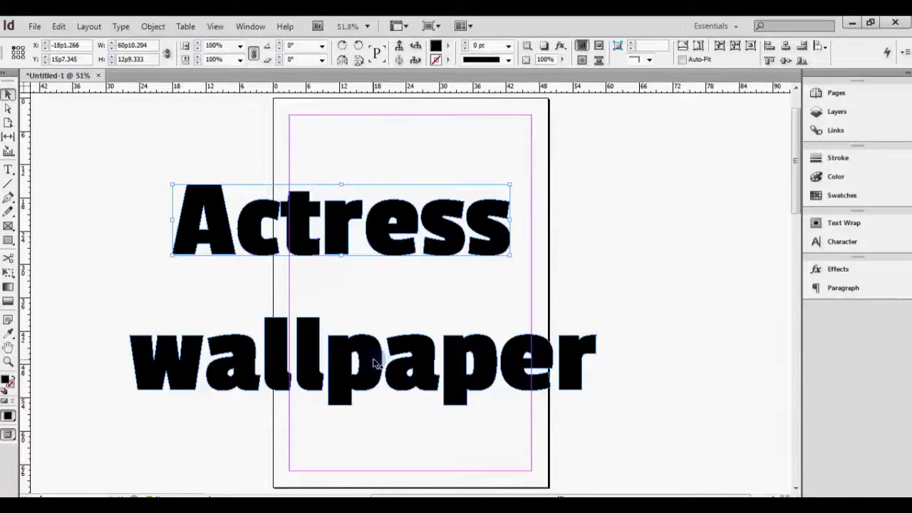
left_click(383, 365, "shift")
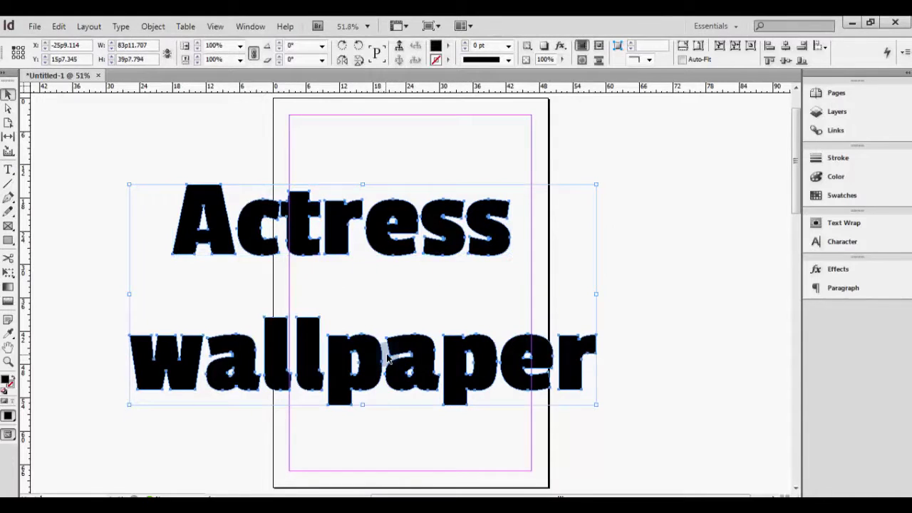
left_click(164, 28)
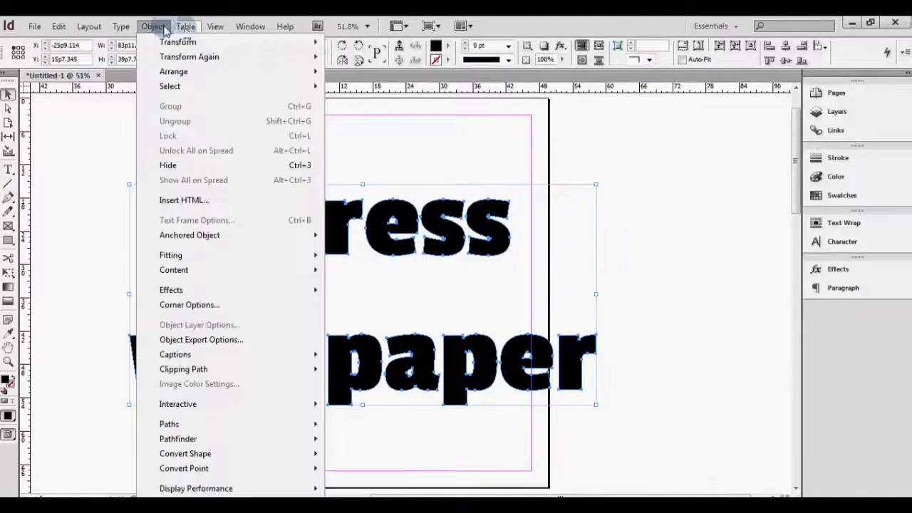
mouse_move(261, 426)
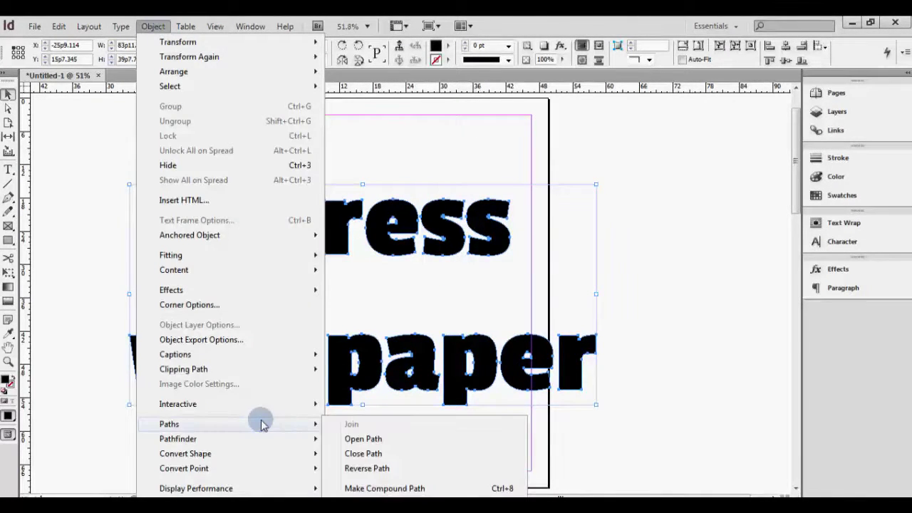
left_click(385, 489)
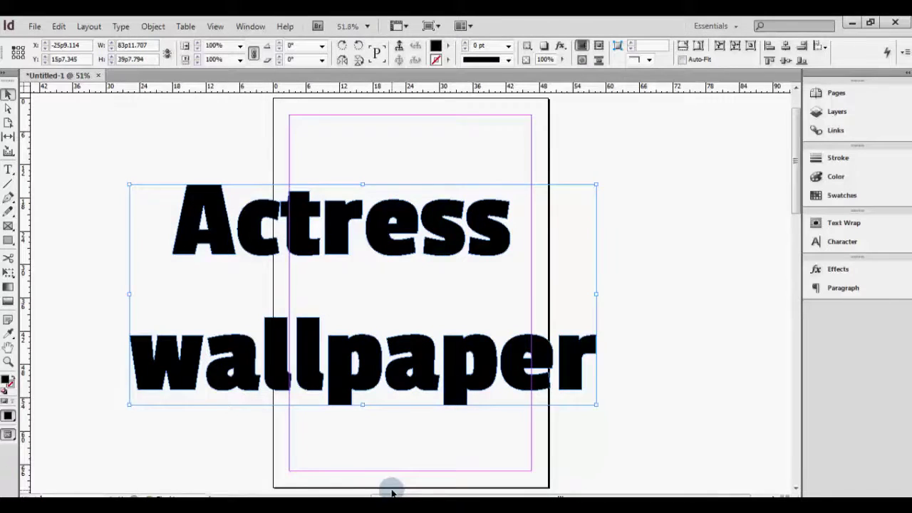
Move the lettering right to about X -12p10 and place the actress-background-wallpaper picture inside it
mouse_move(515, 388)
left_mouse_down()
mouse_move(455, 388)
mouse_move(528, 390)
left_mouse_up()
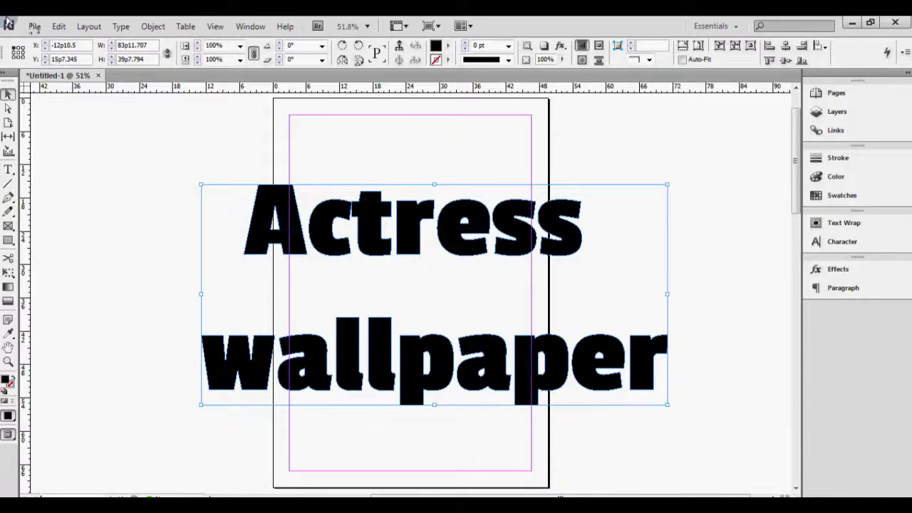
left_click(34, 26)
left_click(63, 199)
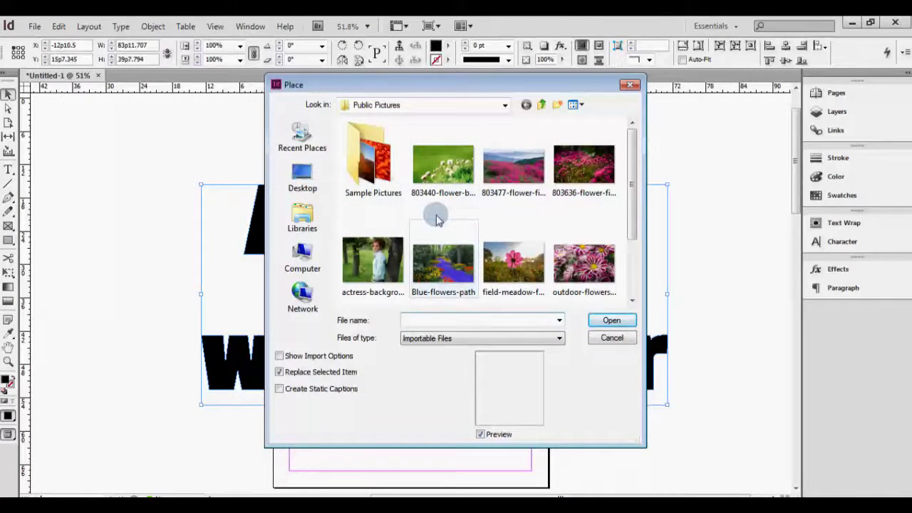
left_click(396, 246)
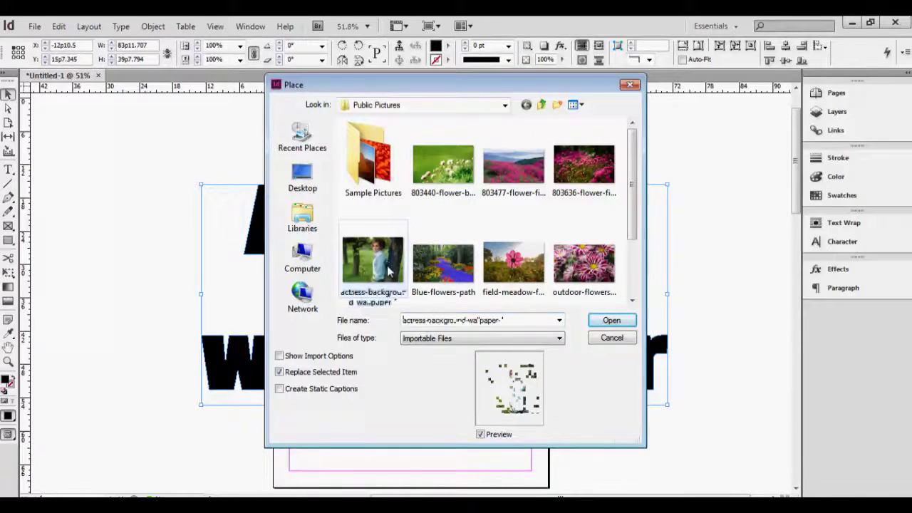
left_click(614, 321)
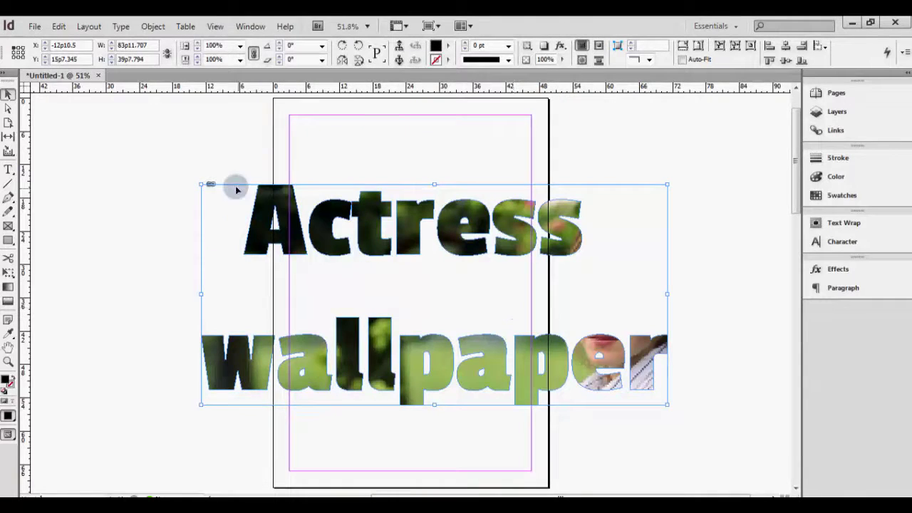
Move the picture-filled lettering up and left to about X -16p1, Y 9p0
left_click(213, 186)
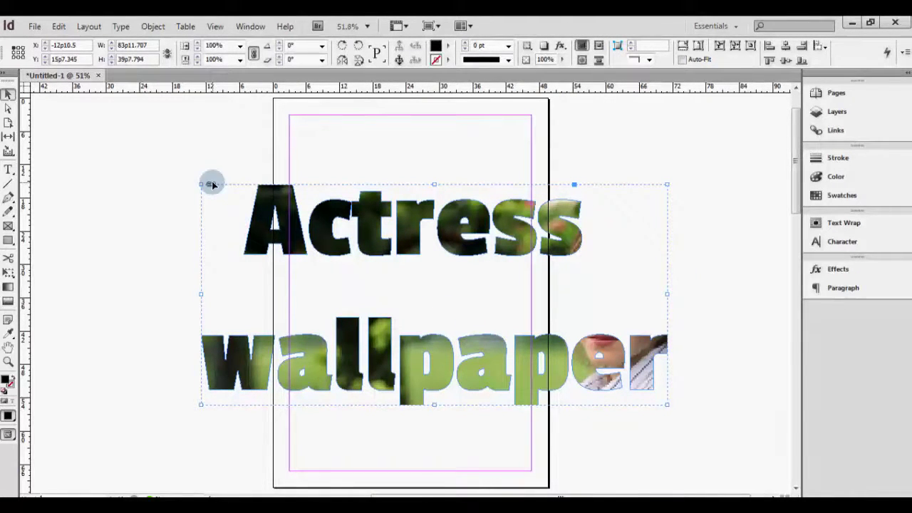
left_click(709, 267)
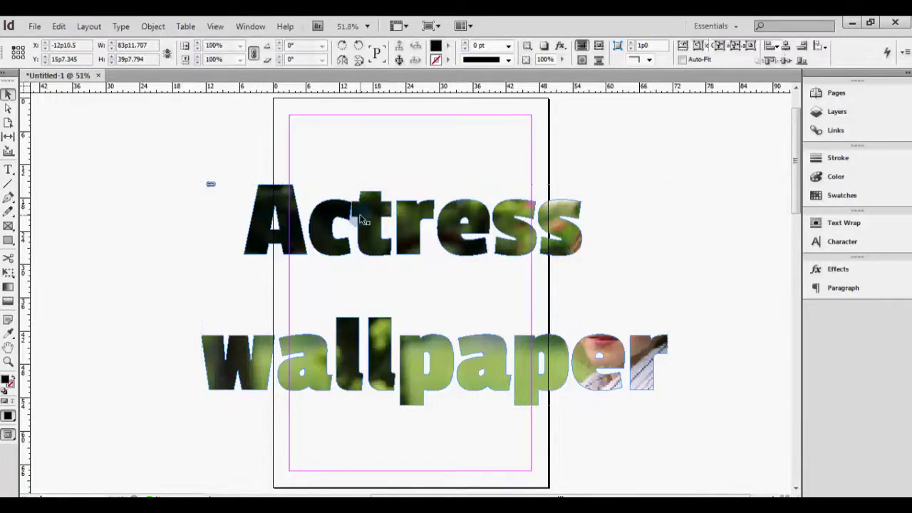
left_click(463, 308)
left_click(392, 234)
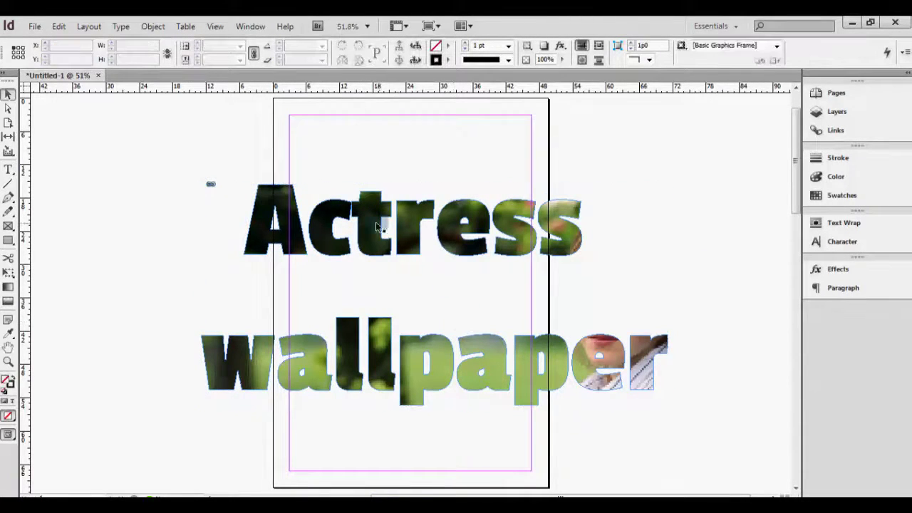
left_click(485, 257)
left_click_drag(603, 347, 585, 310)
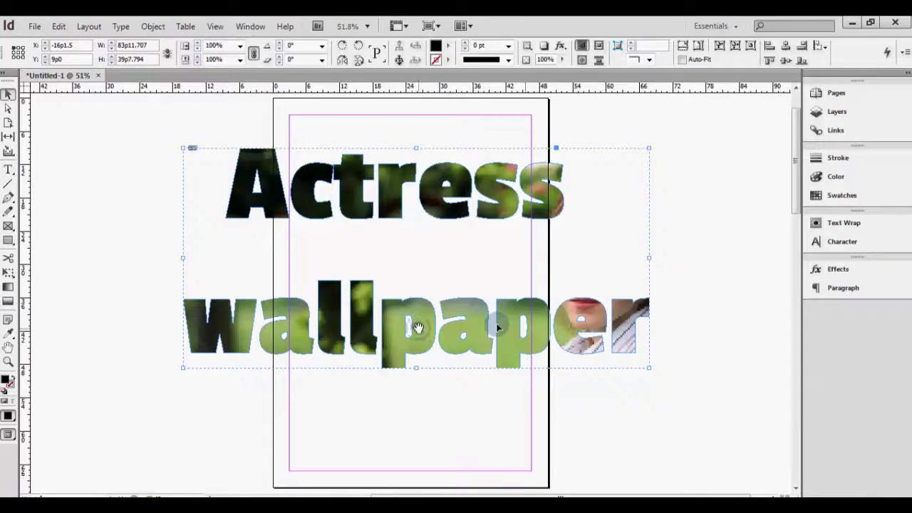
Scale the picture inside the lettering down to about 85p9 by 68p3 and reposition it to cover both words
left_click(412, 322)
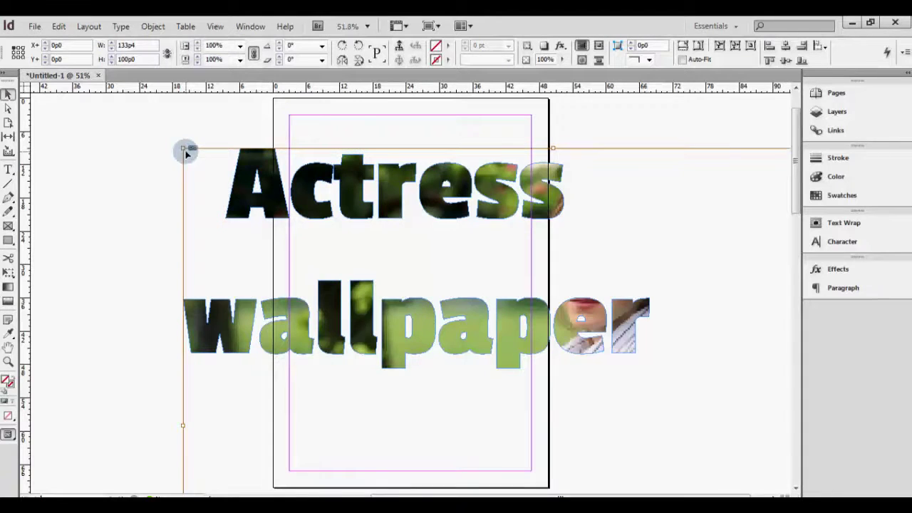
left_click_drag(184, 151, 423, 307)
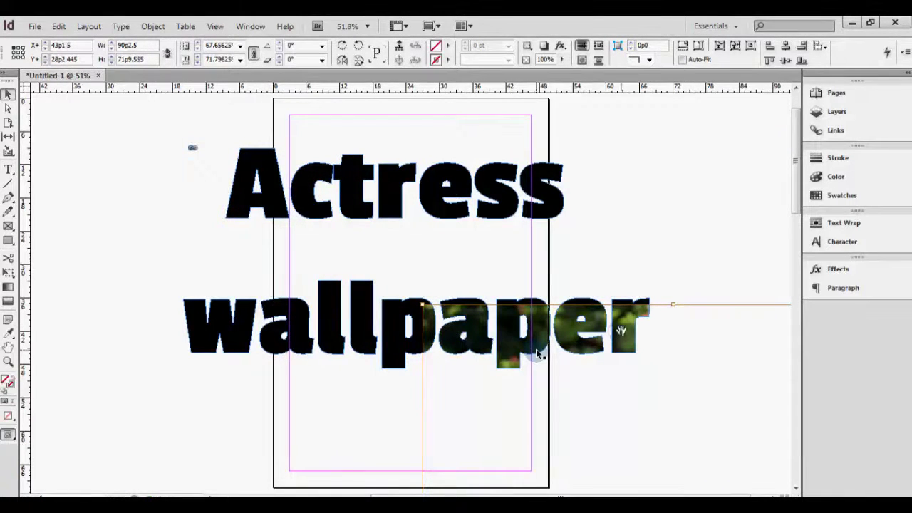
left_click_drag(622, 331, 359, 144)
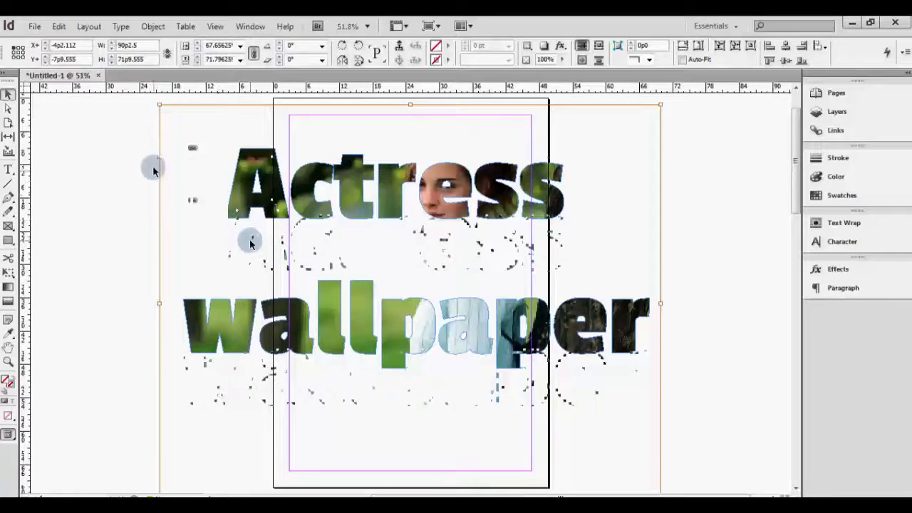
scroll(154, 158, "up", 3)
left_click_drag(158, 156, 184, 179)
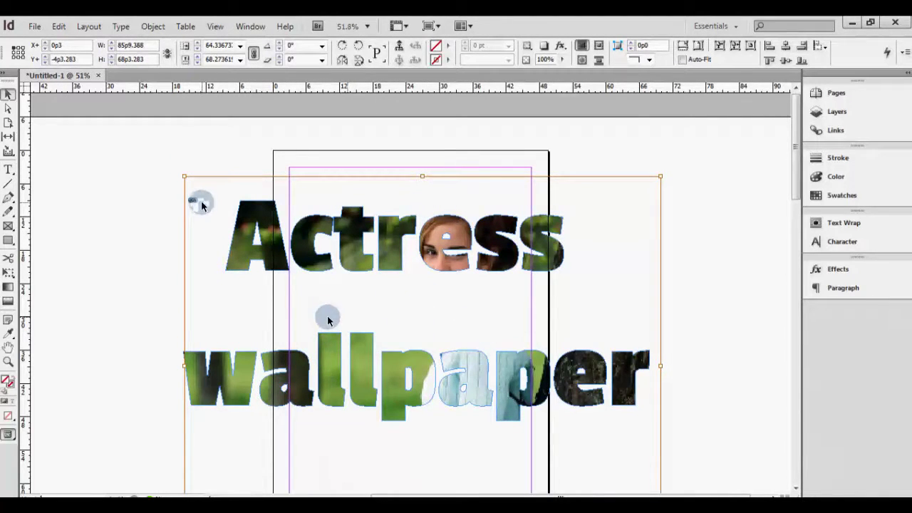
left_click(174, 169)
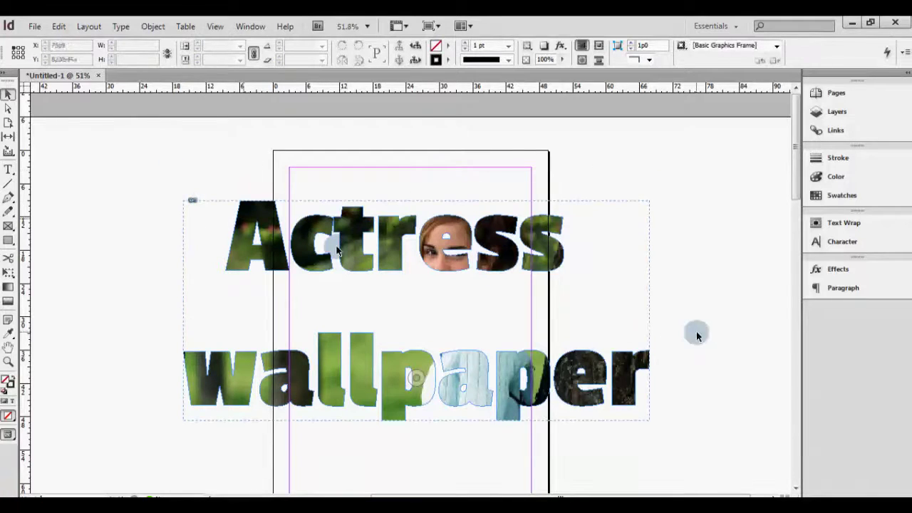
Shift the picture within the lettering up and left to an offset of about X -4p10, Y -12p8
left_click(417, 379)
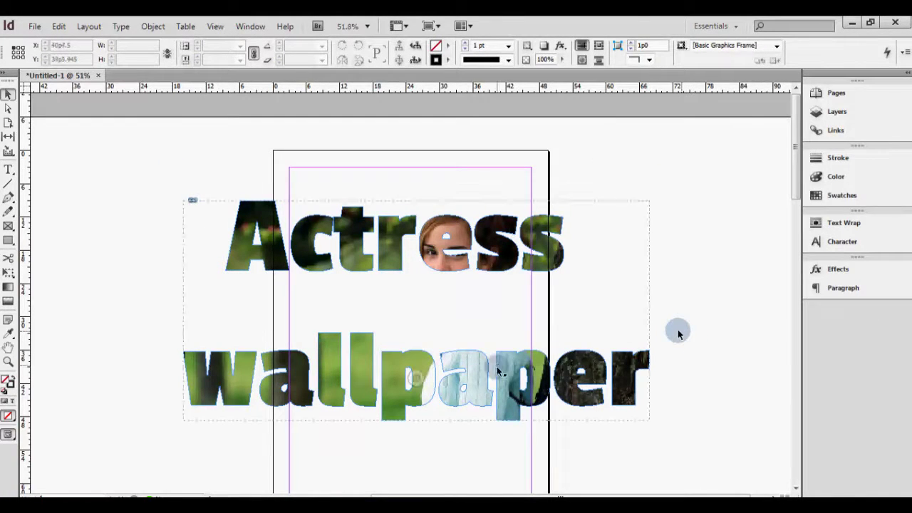
left_click(223, 216)
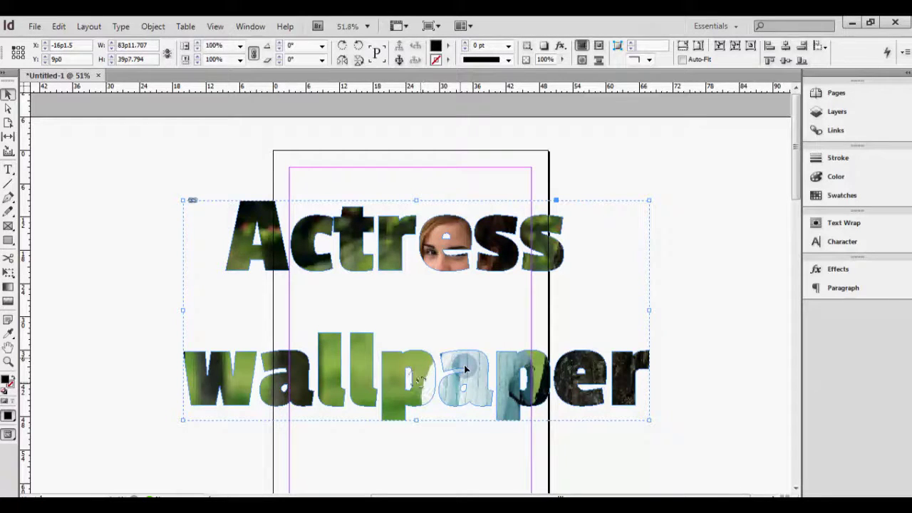
left_click_drag(420, 381, 411, 327)
mouse_move(415, 378)
left_mouse_down()
mouse_move(413, 393)
mouse_move(416, 382)
mouse_move(403, 383)
left_mouse_up()
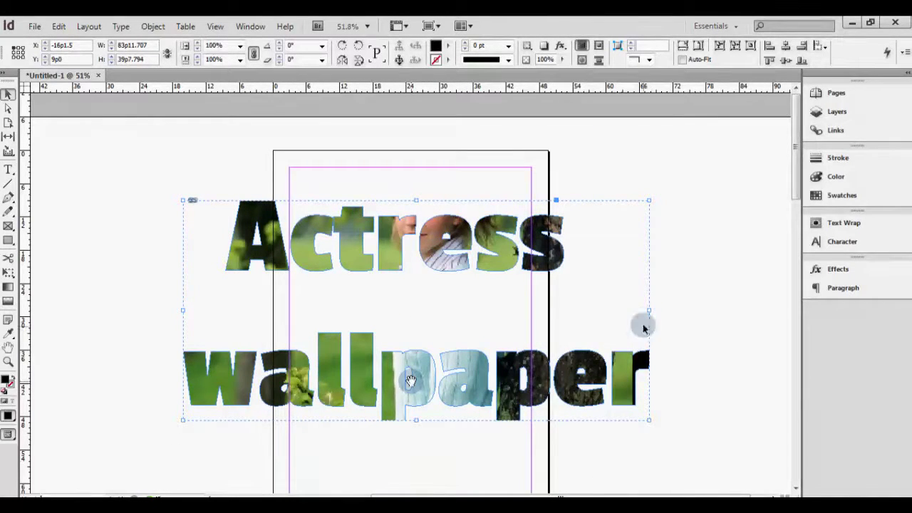
Widen the picture inside the lettering to 89p0 so it reaches the end of the final "r" in "wallpaper"
left_click_drag(649, 310, 664, 309)
left_click_drag(667, 312, 649, 312)
double_click(420, 379)
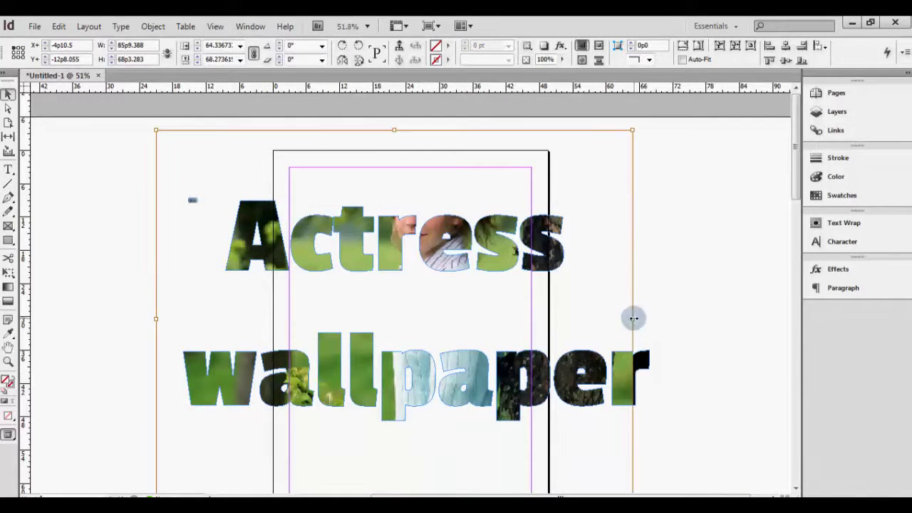
left_click_drag(633, 318, 649, 319)
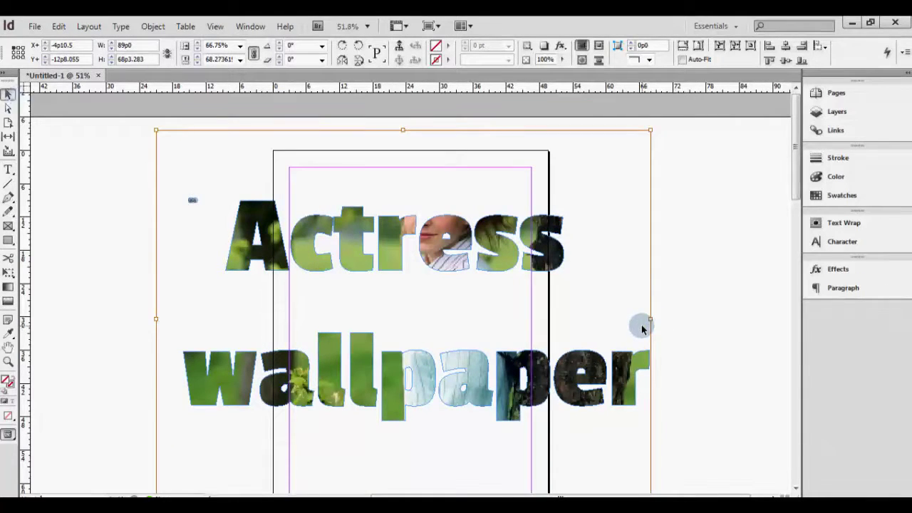
left_click(703, 206)
left_click(632, 269)
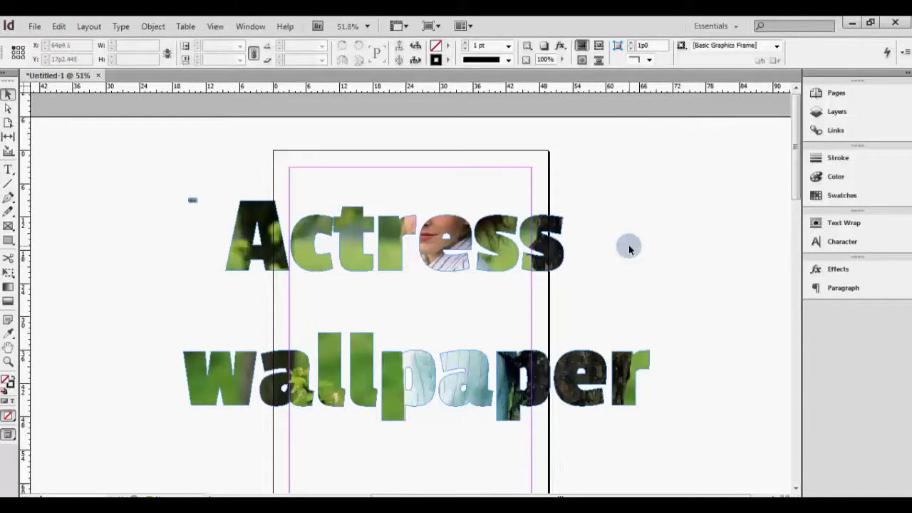
left_click_drag(621, 300, 631, 254)
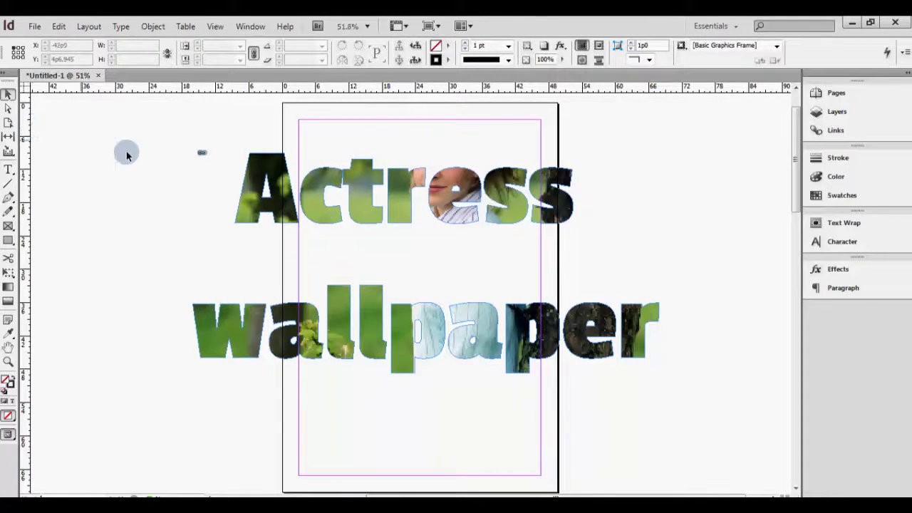
left_click(277, 180)
left_click_drag(658, 152, 515, 275)
left_click(361, 279)
left_click_drag(515, 220, 673, 190)
left_click(682, 236)
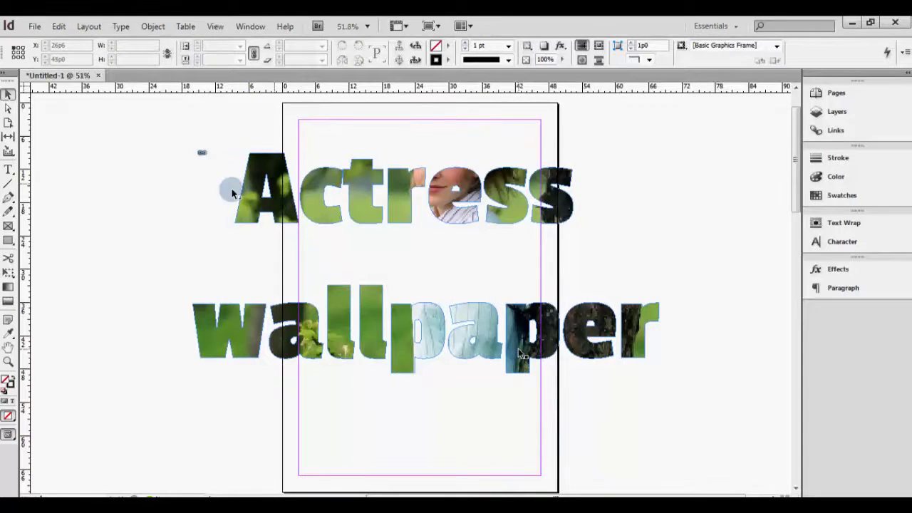
left_click(682, 242)
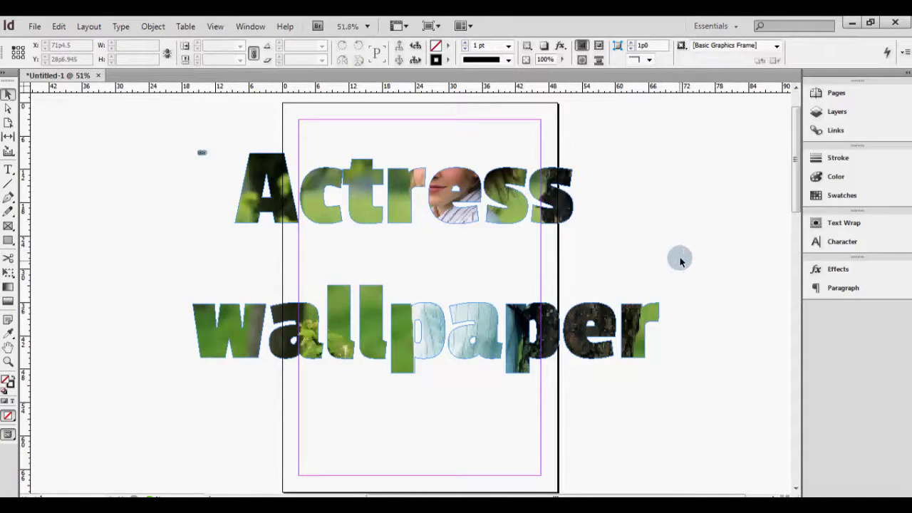
scroll(656, 263, "up", 2)
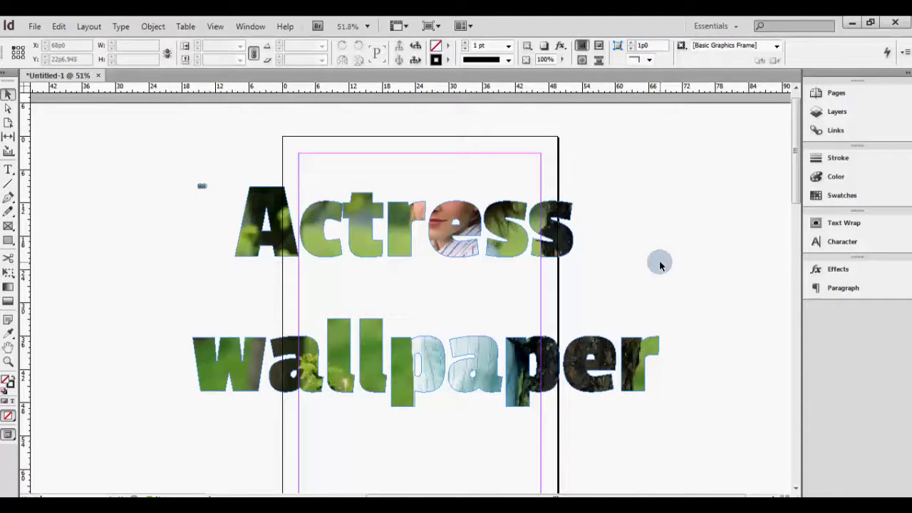
left_click(669, 267)
left_click(678, 248)
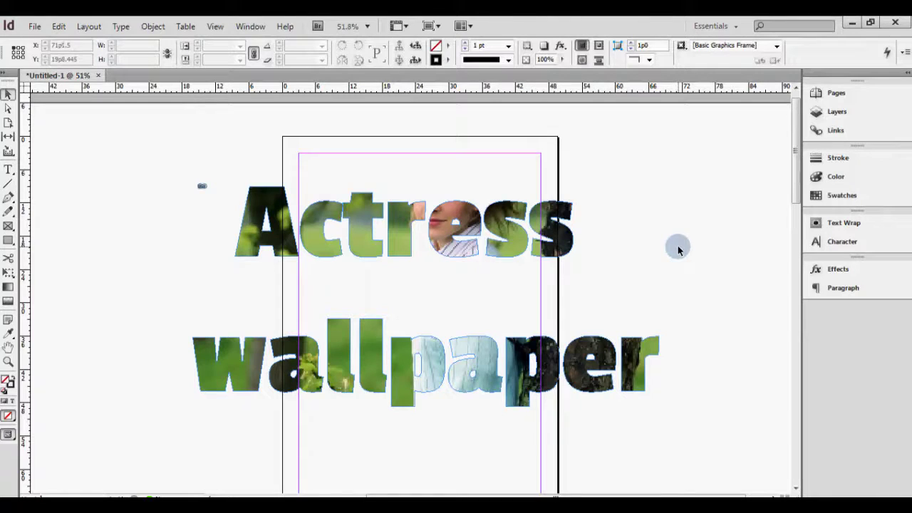
Shift the picture slightly down and right within the lettering so more of the face falls inside the "e" of "Actress"
left_click(276, 318)
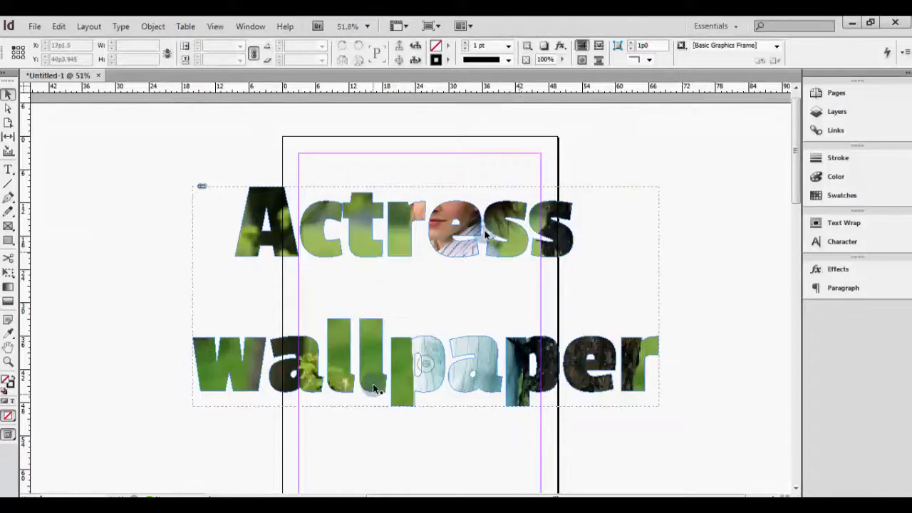
left_click(426, 366)
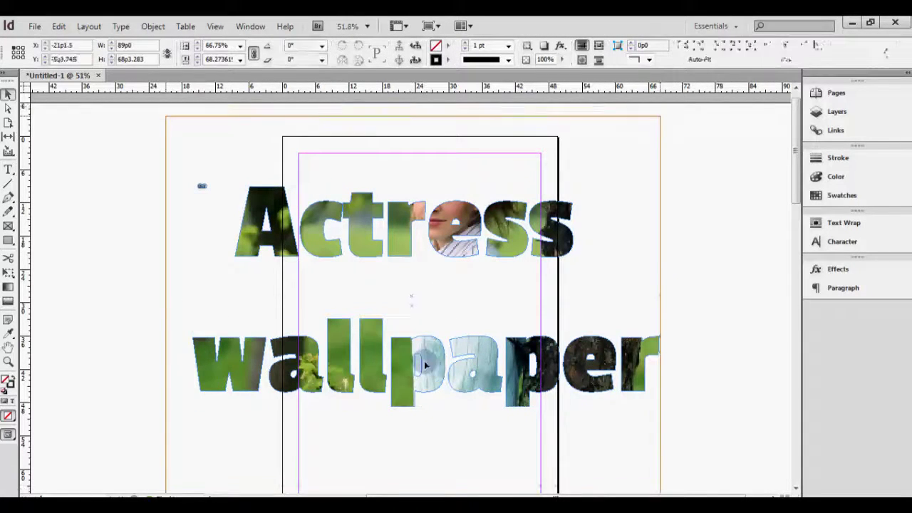
left_click_drag(424, 360, 430, 384)
left_click(614, 428)
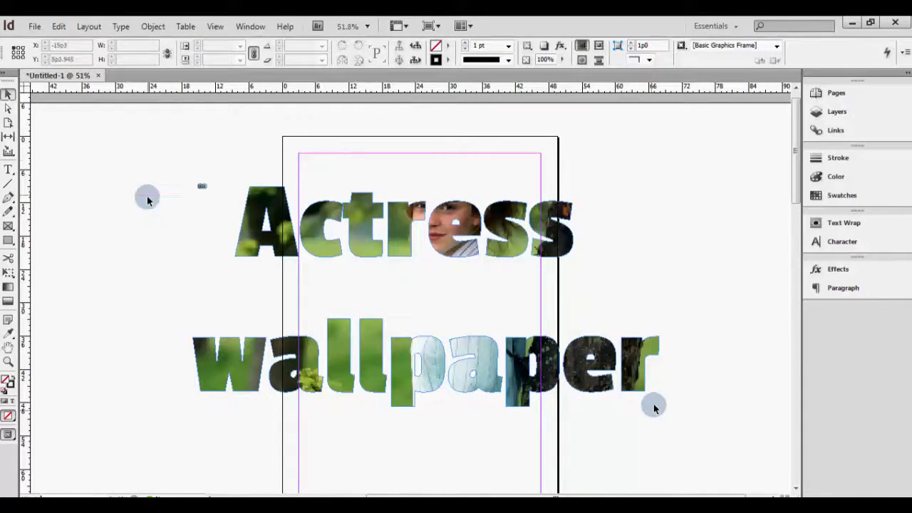
left_click(641, 363)
left_click(667, 324)
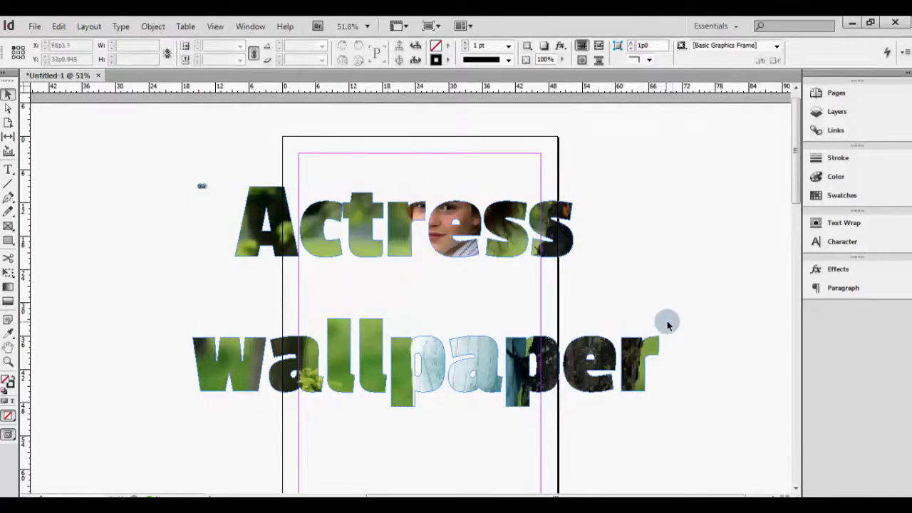